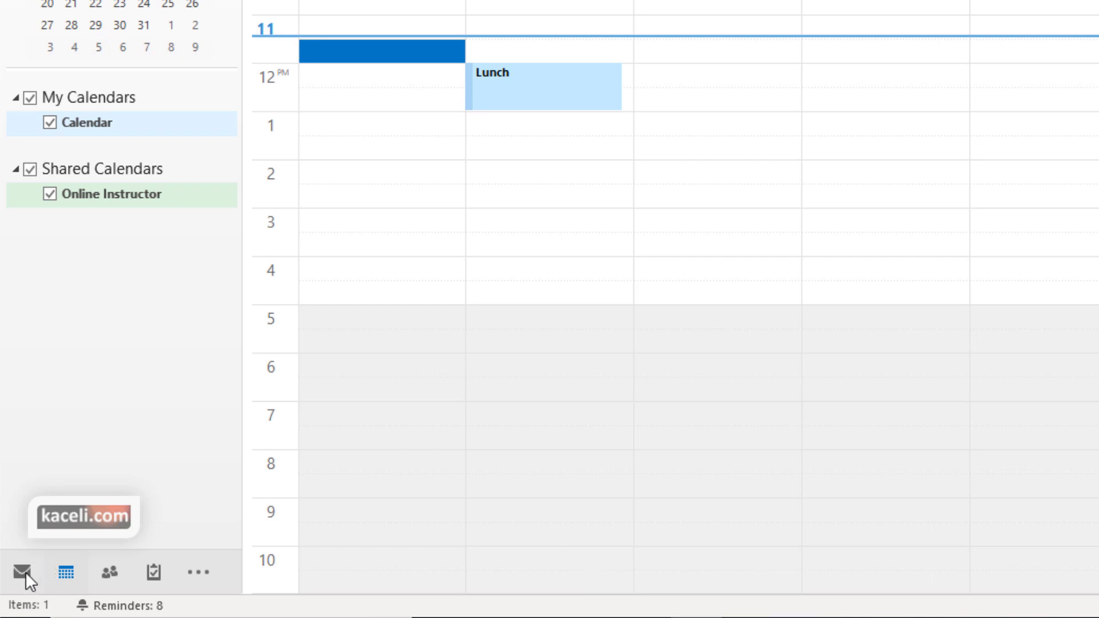
Switch from the Calendar to the Mail inbox and back to the Calendar
click(25, 574)
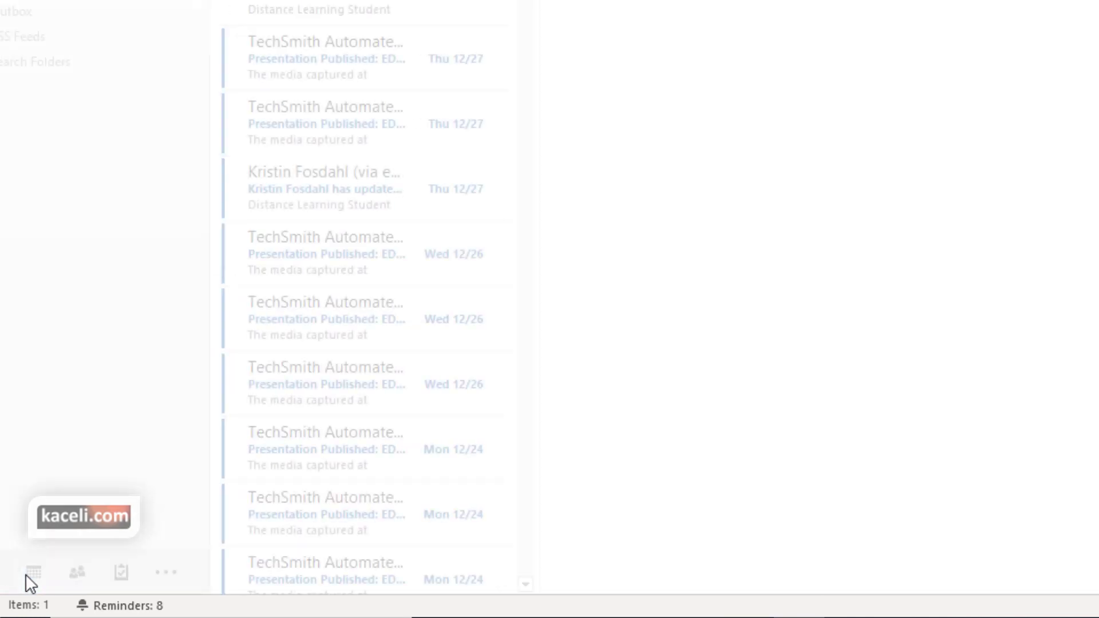
click(70, 574)
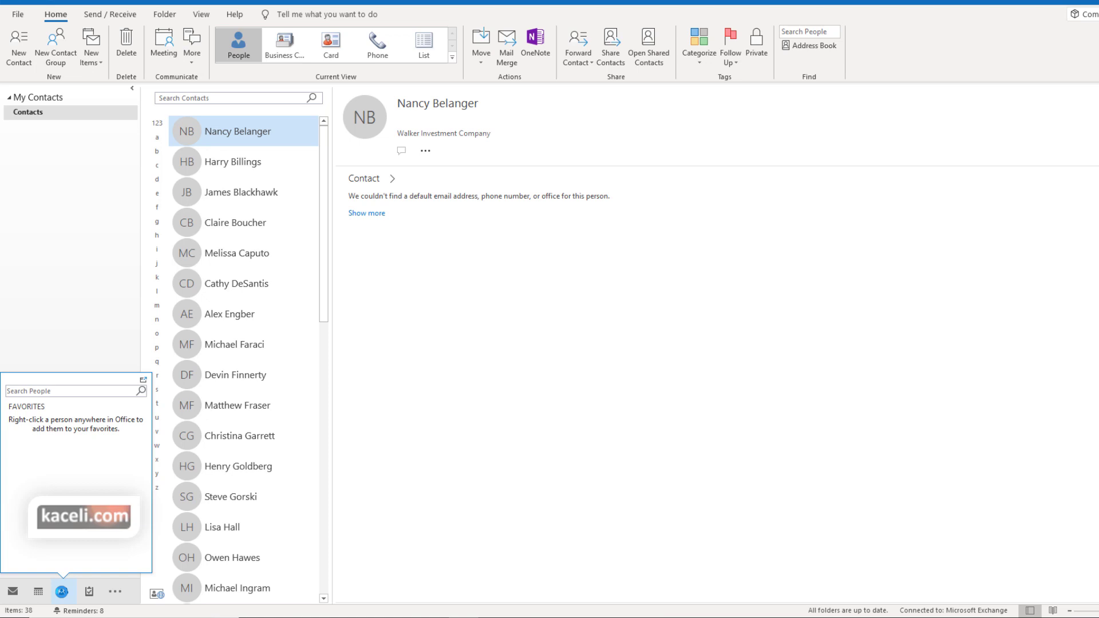
click(64, 593)
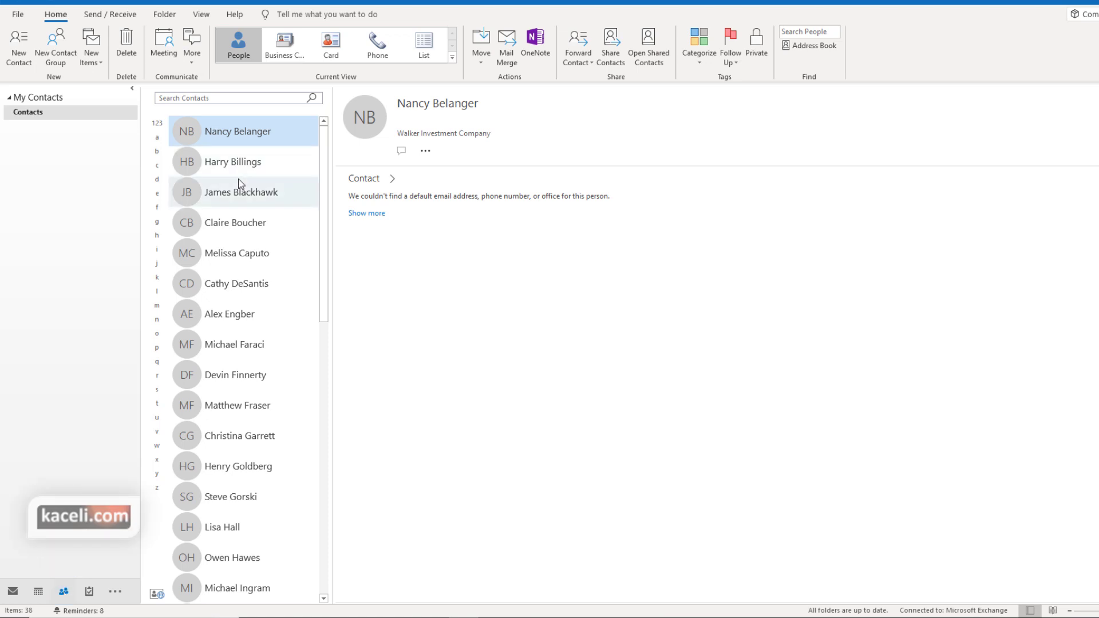
click(272, 192)
scroll(254, 265, down, 5)
scroll(290, 287, down, 3)
click(216, 99)
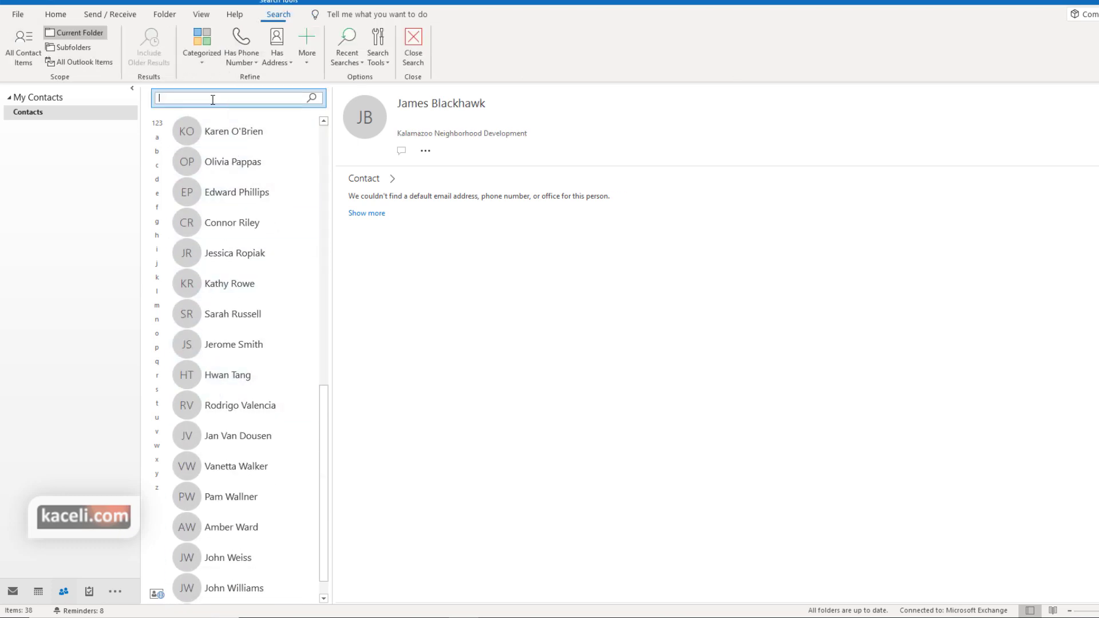
text(smith)
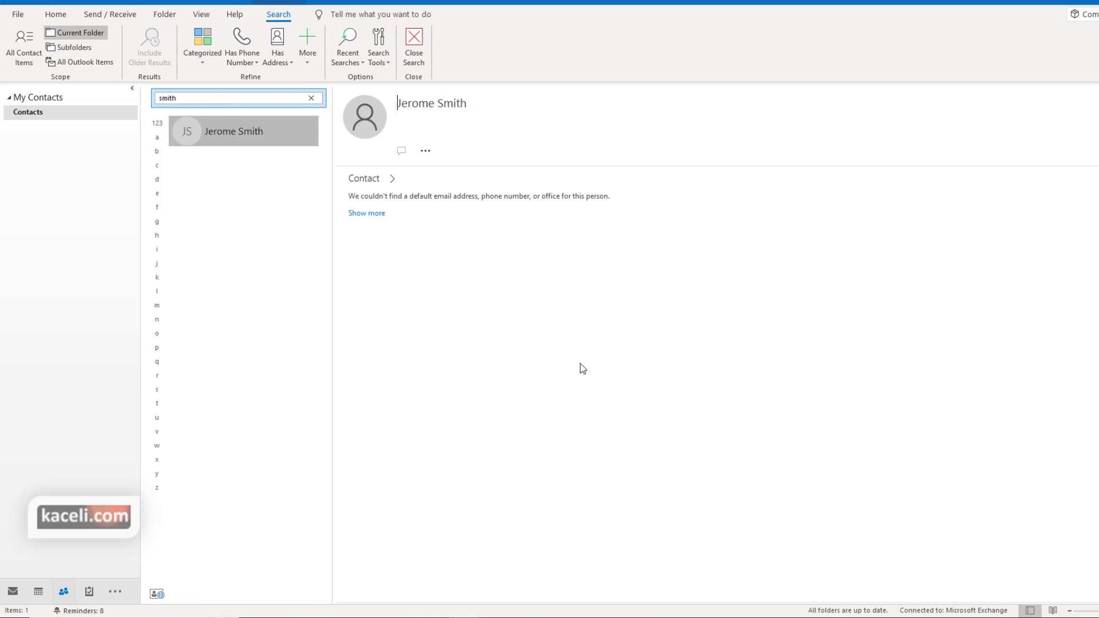
click(395, 182)
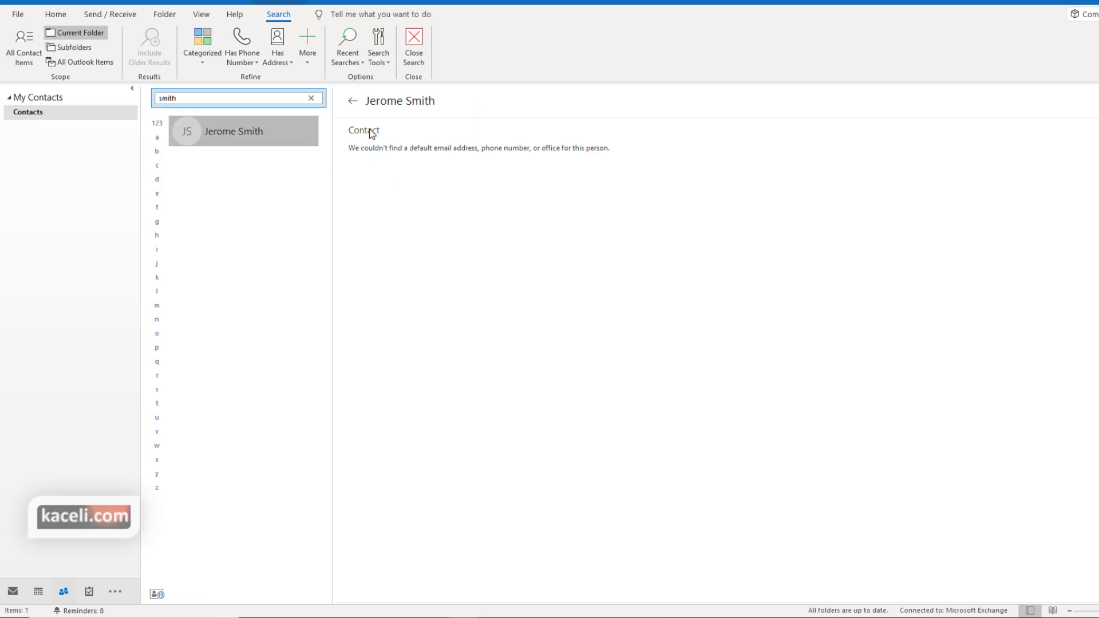
click(351, 101)
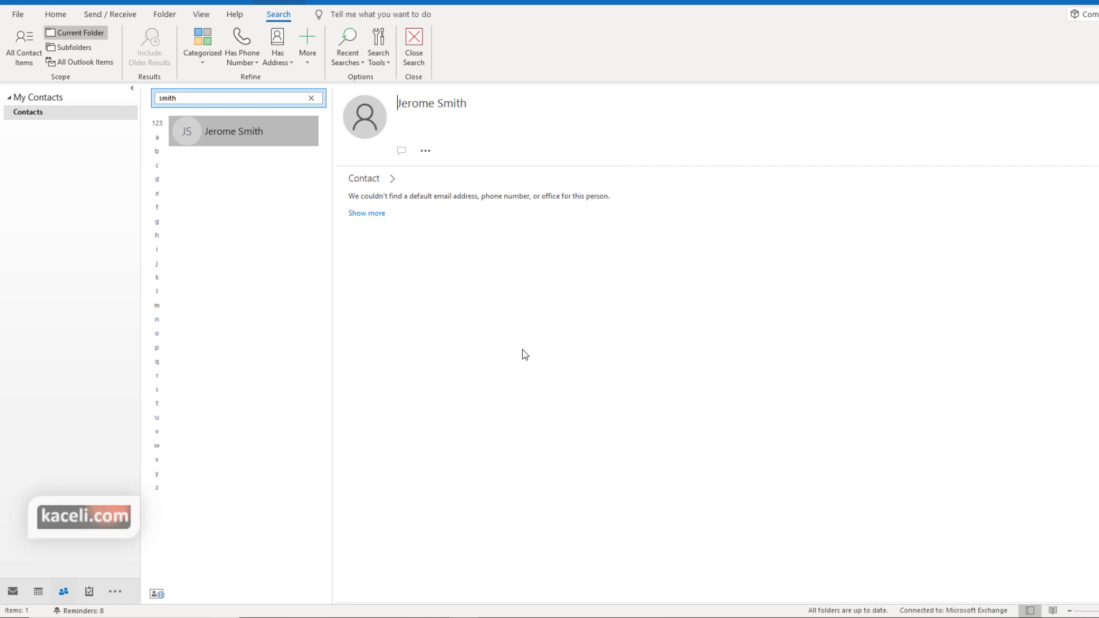
key(Escape)
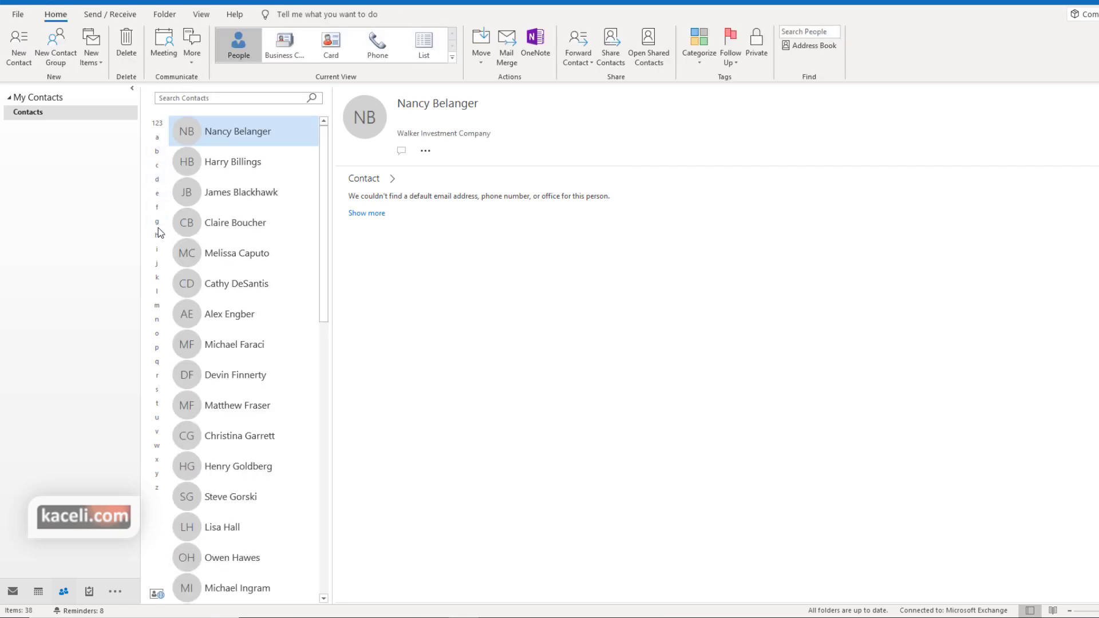
Jump the contact list to G surnames and select a contact there
click(157, 222)
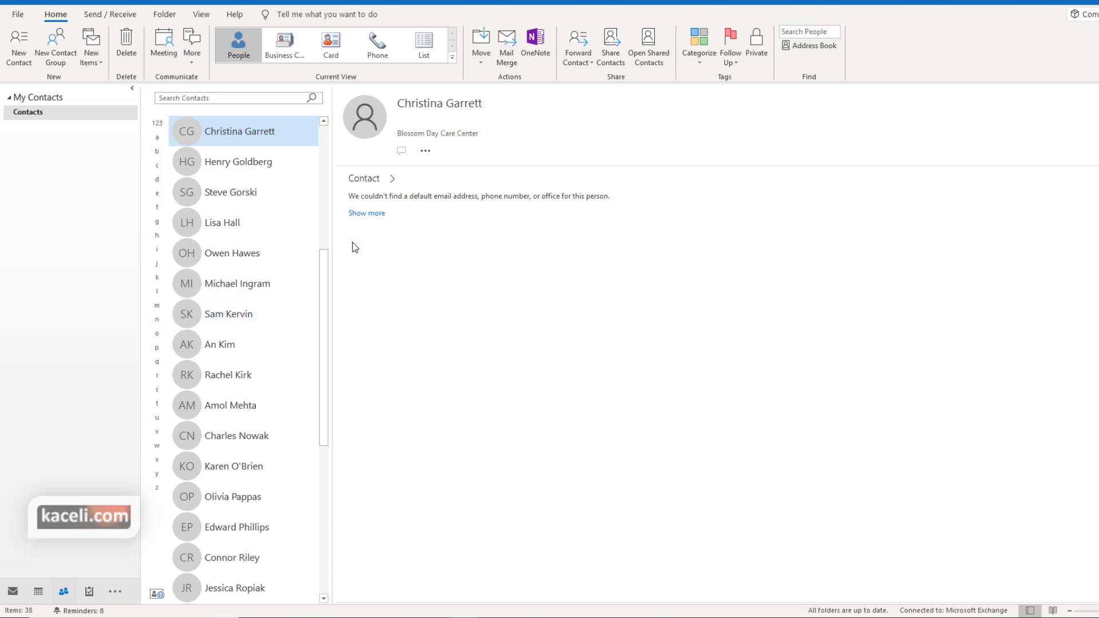
click(251, 165)
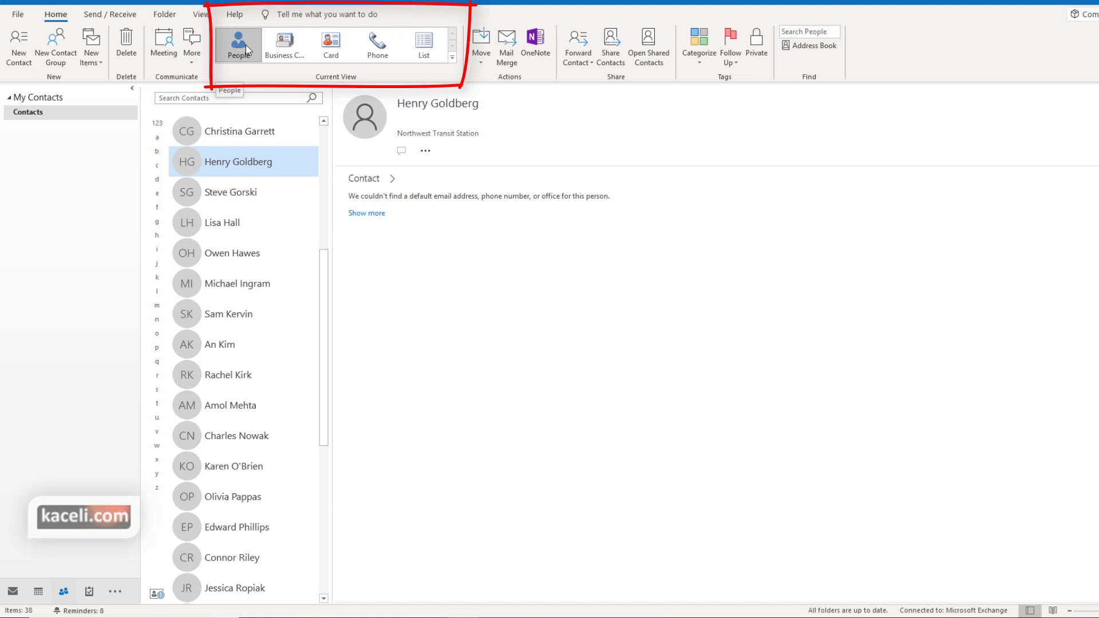
click(283, 43)
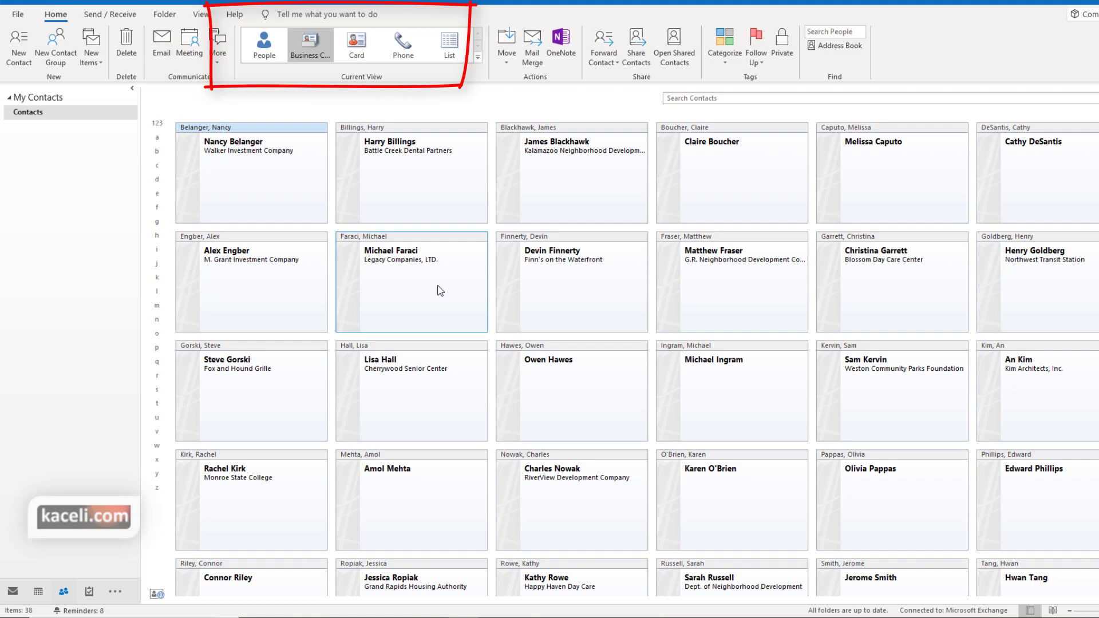
click(363, 47)
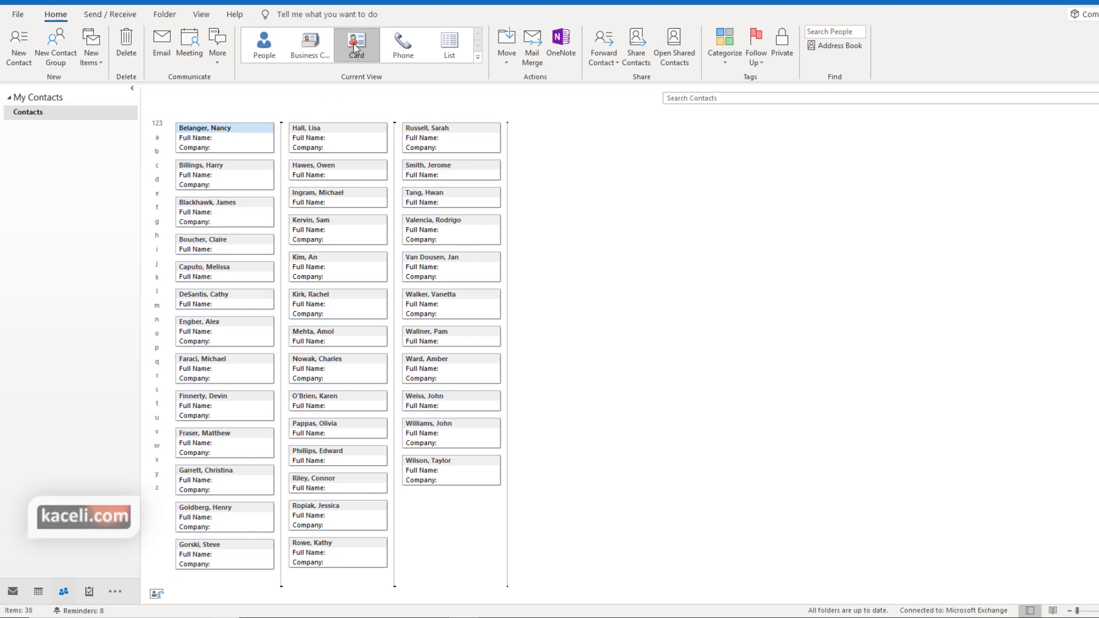
click(406, 50)
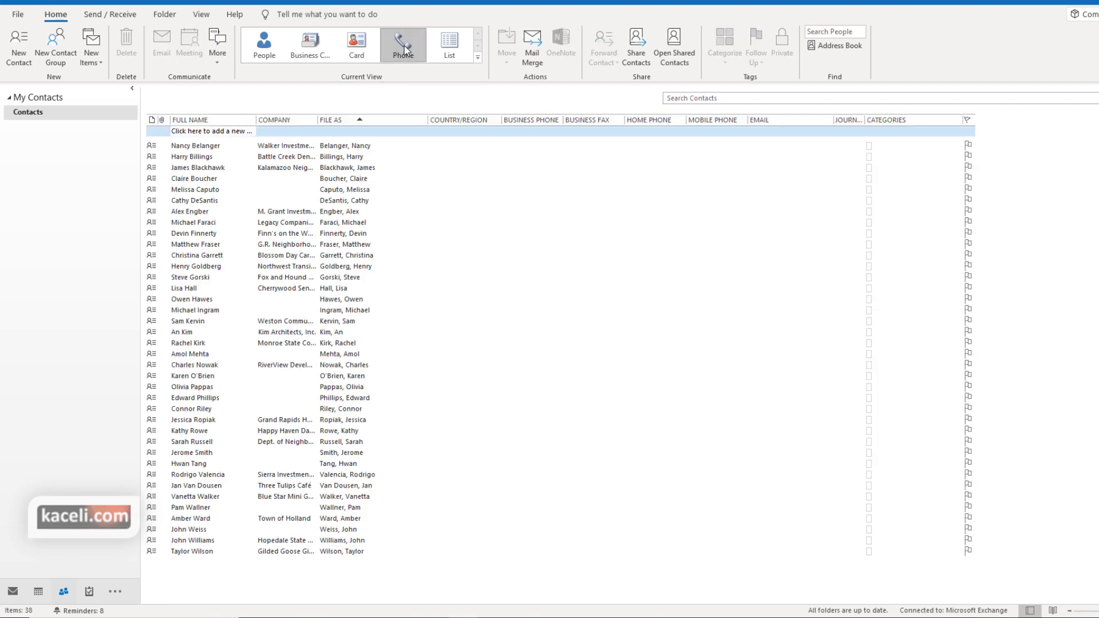
click(438, 46)
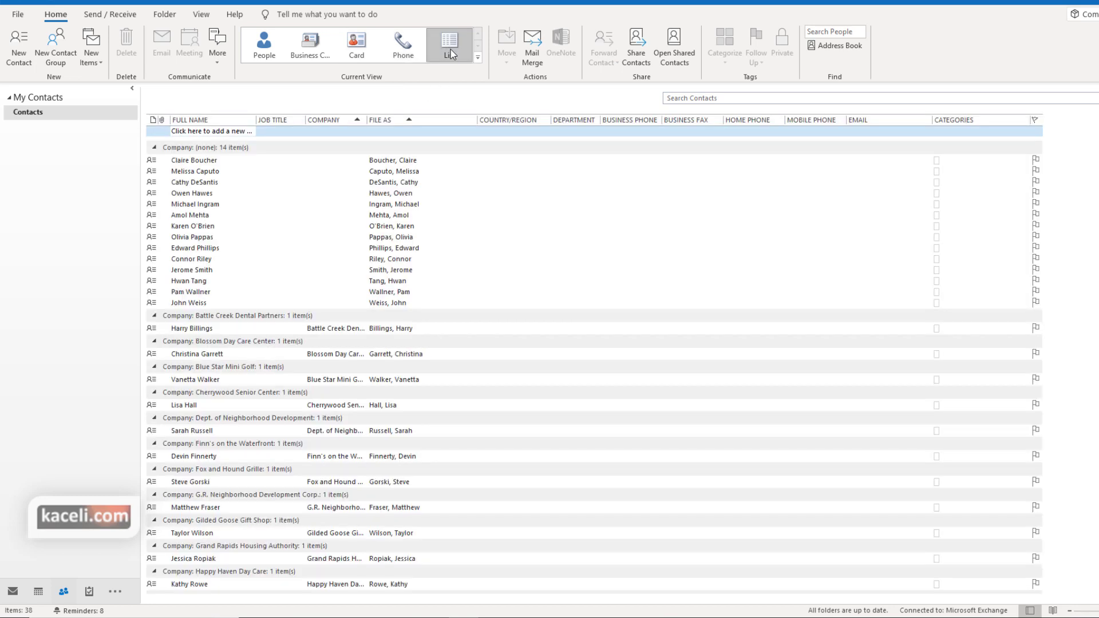
click(238, 46)
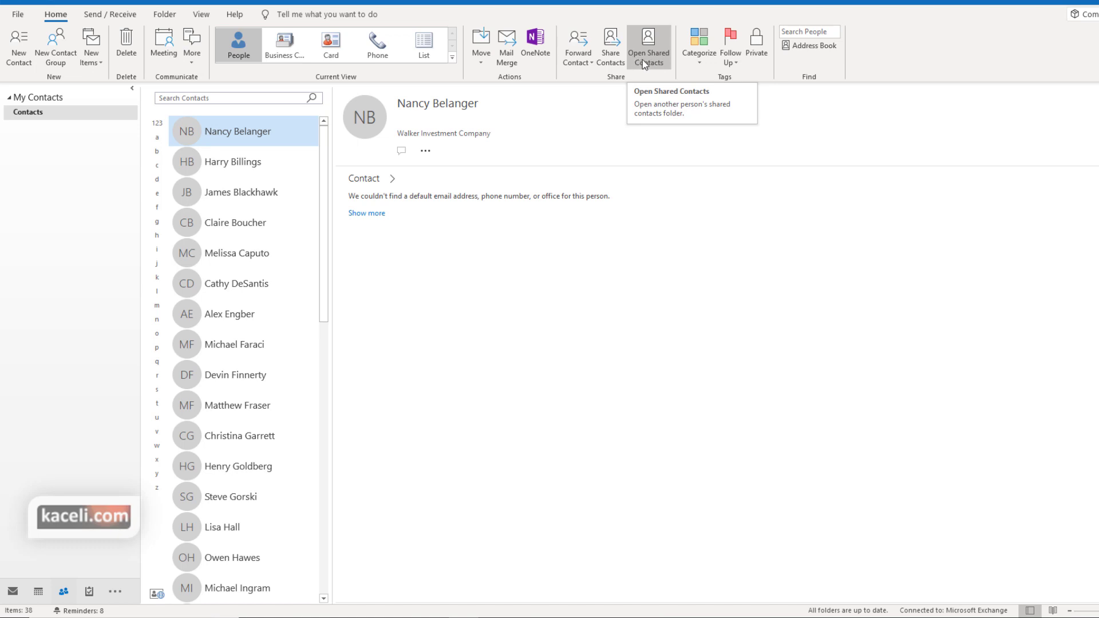
Select another contact and view its category list, dismissing it without choosing a category
click(233, 165)
click(701, 63)
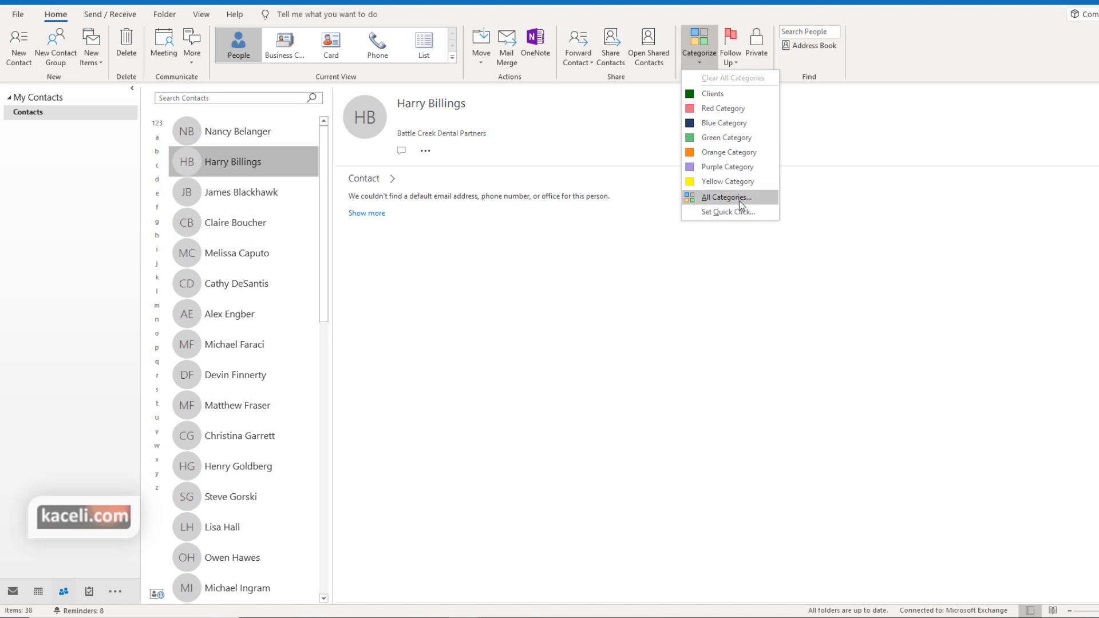
key(Escape)
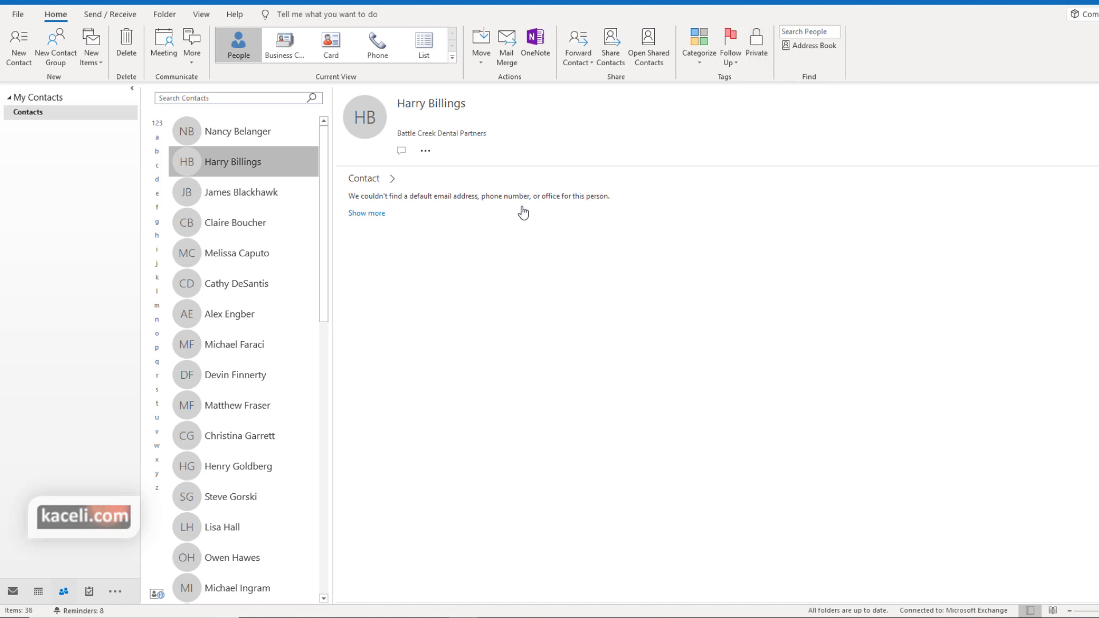
click(764, 49)
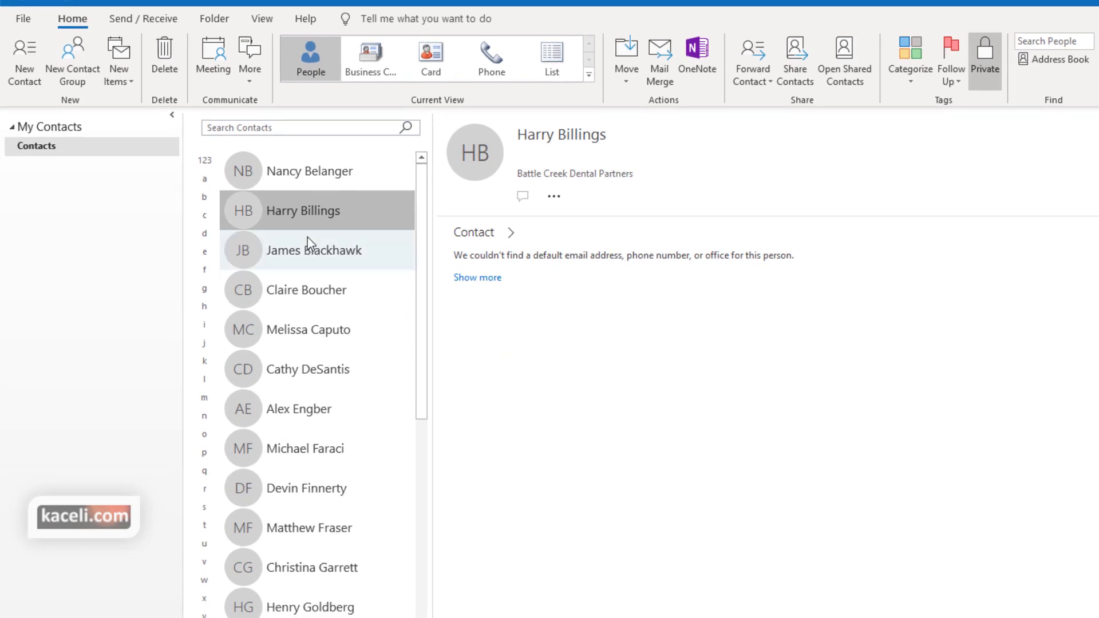
Start a new contact with the person's full name, company 'Hubert inc.' and job title CEO
click(29, 77)
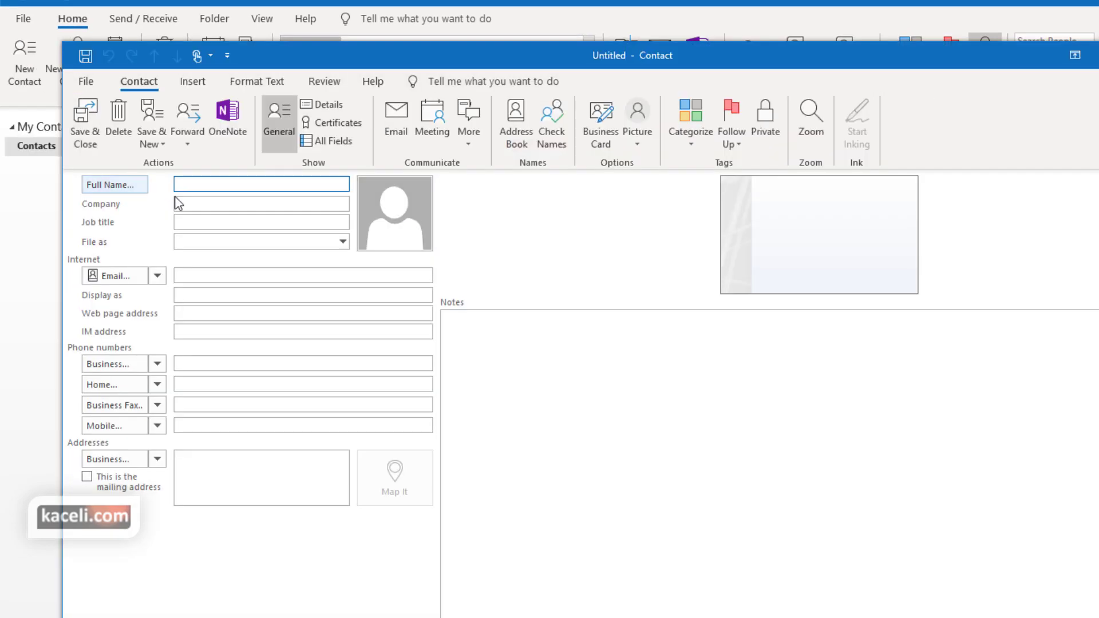
click(217, 205)
text(Hubert inc.)
click(253, 221)
text(CEO)
click(232, 274)
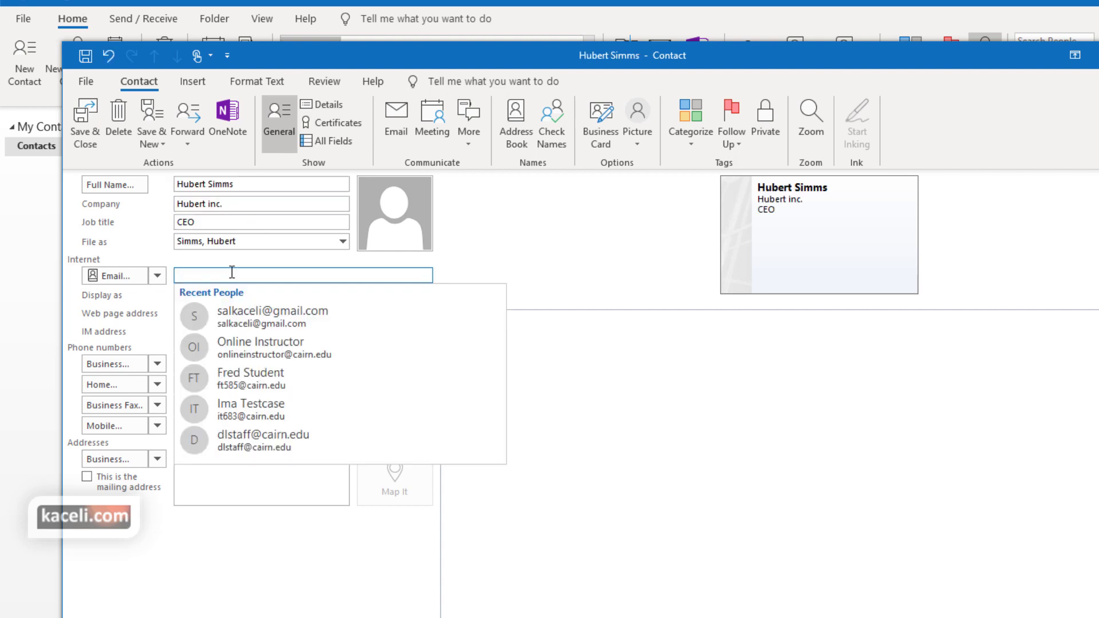
Add a recent person's e-mail, the business phone number, and a note about the Times Square Plaza meeting on 2/1/2020
click(275, 348)
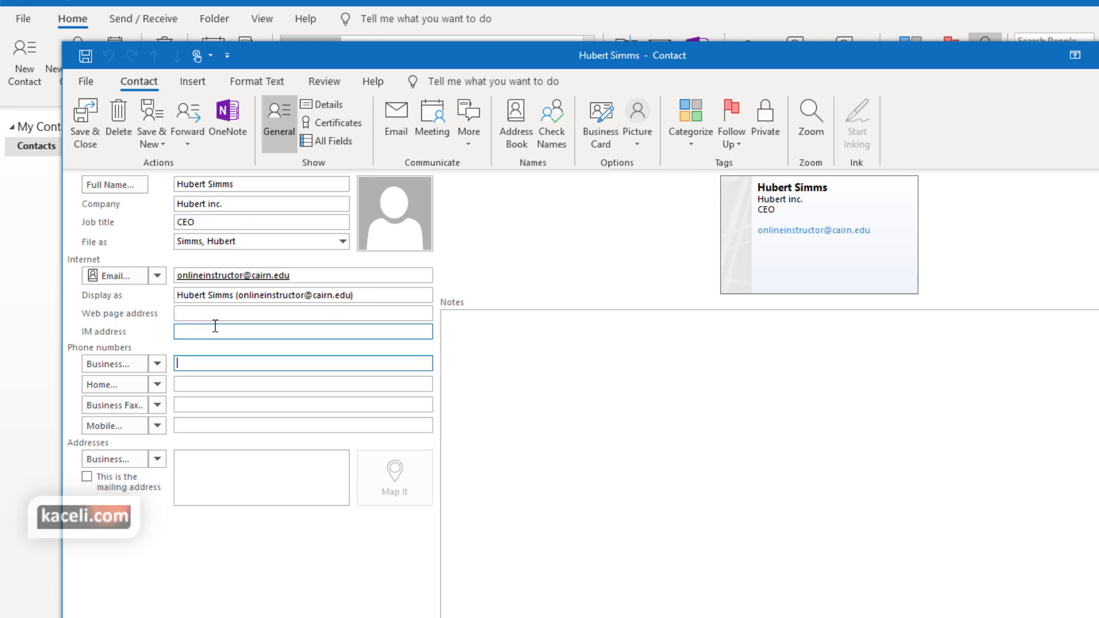
click(223, 315)
click(205, 363)
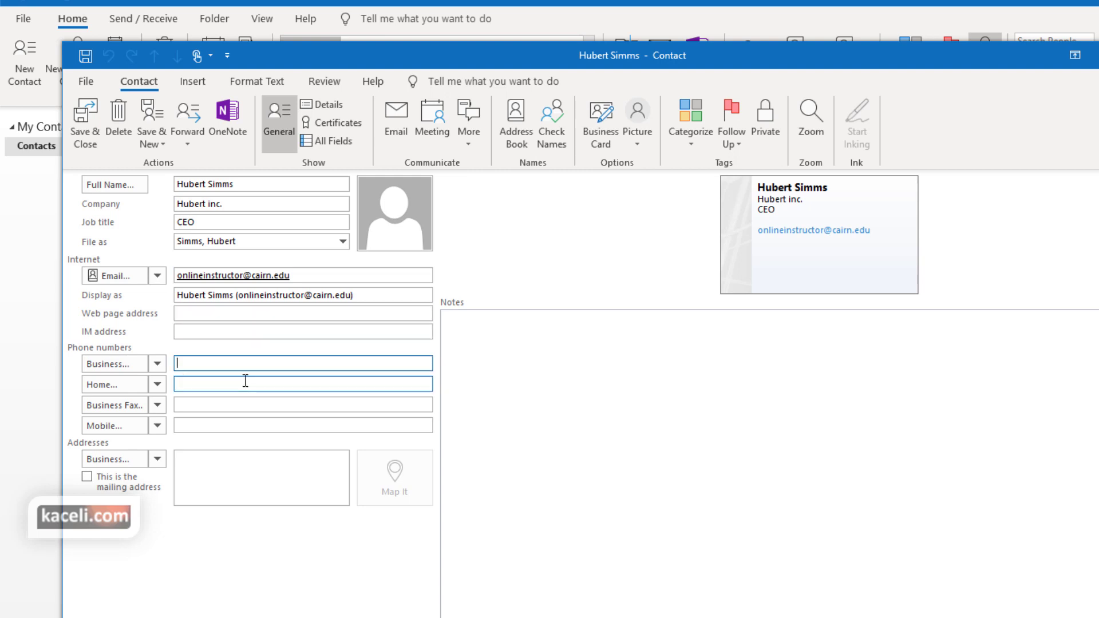
text(1231231234)
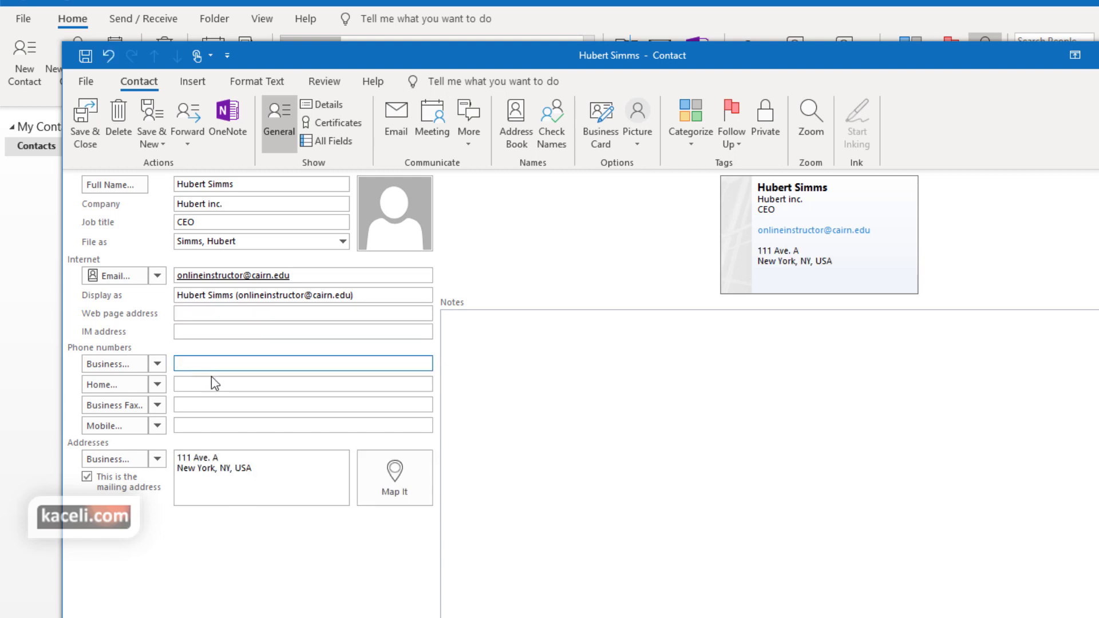
click(213, 385)
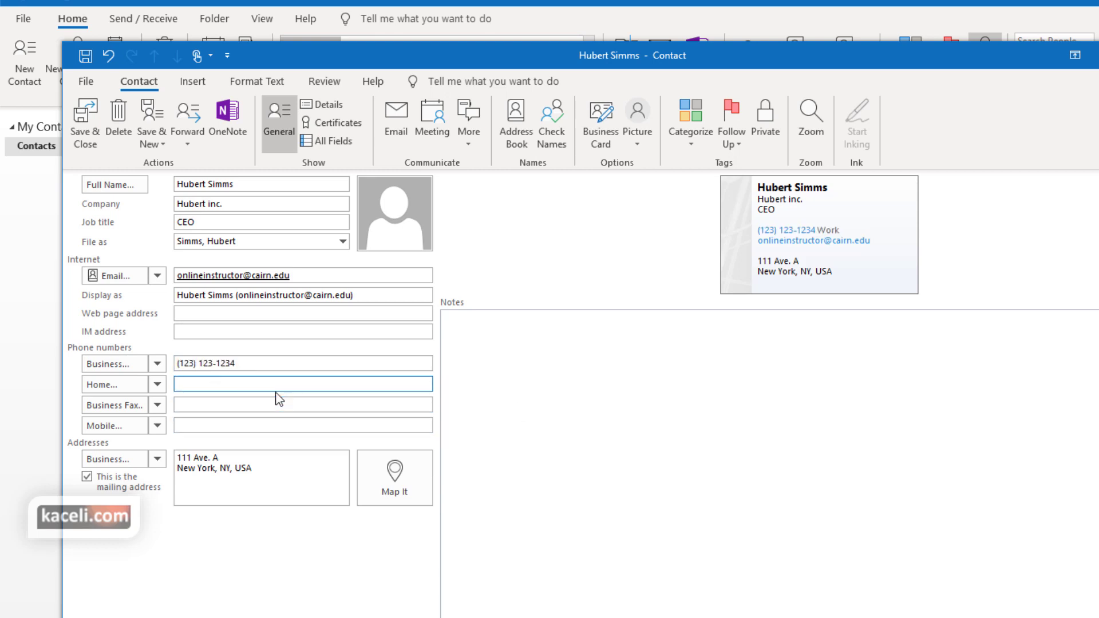
click(577, 366)
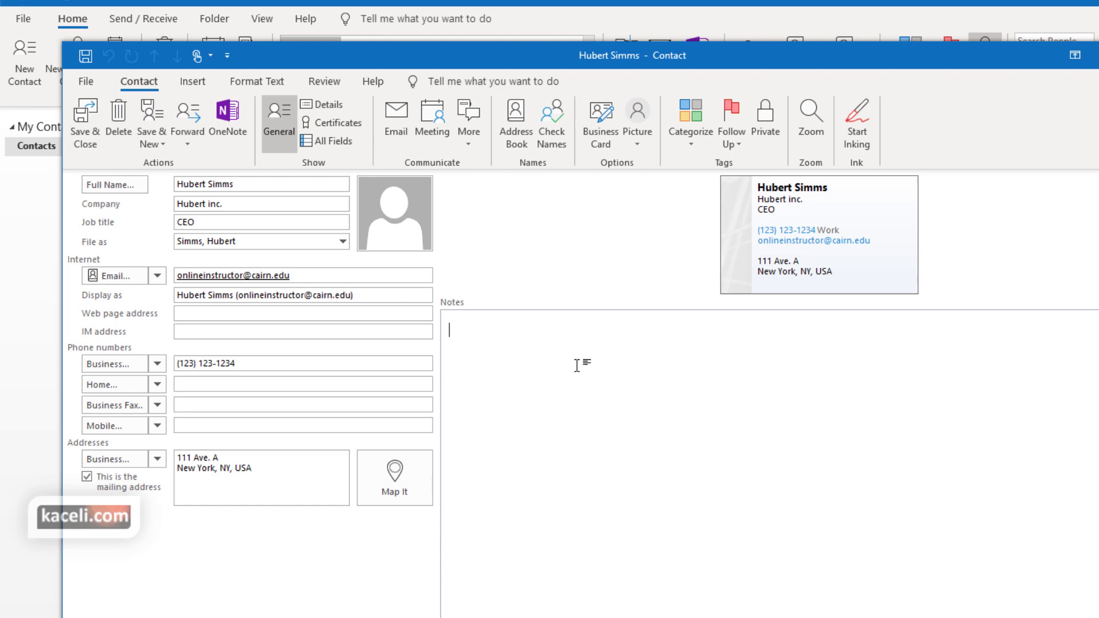
text(Met with Hubert at Times Square Plaza on 2/1/2020.)
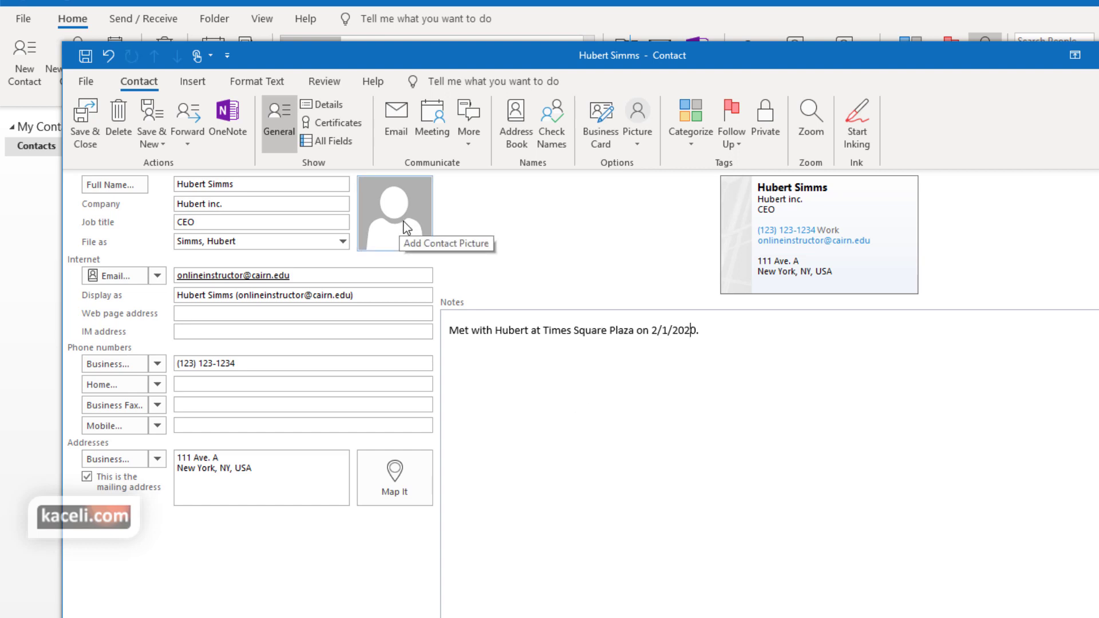
Set the contact picture to the hubert image from the Downloads folder
click(407, 228)
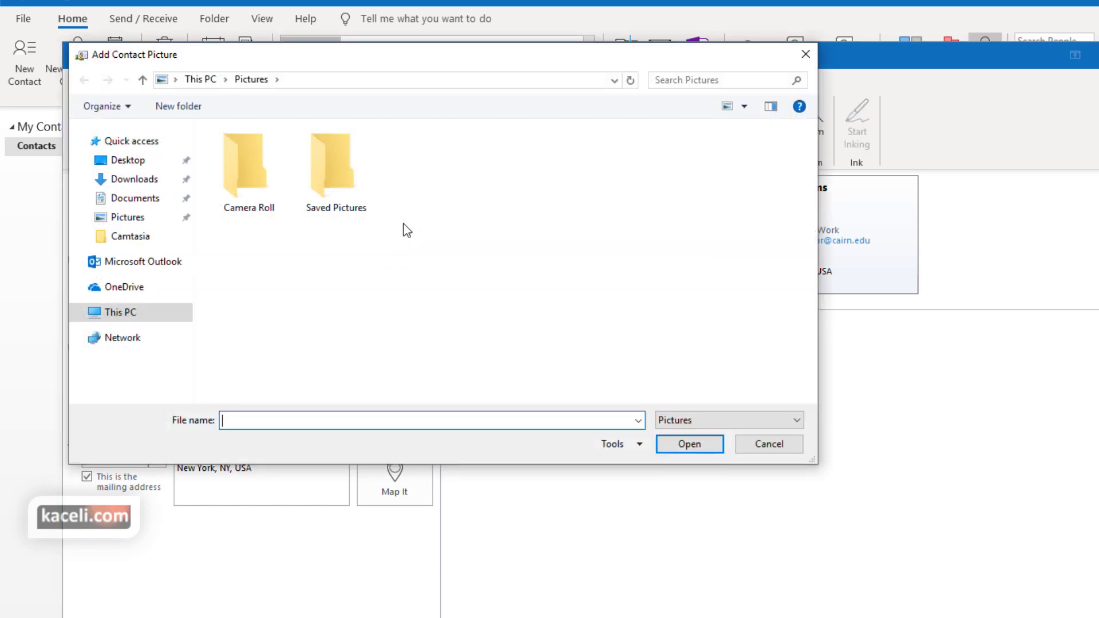
click(134, 184)
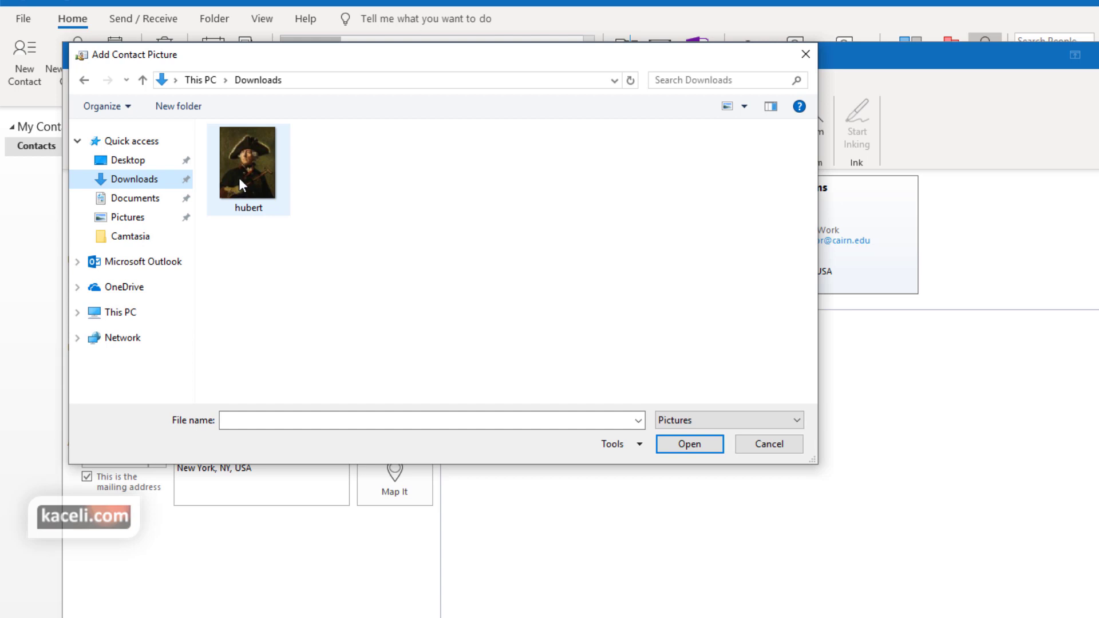
click(238, 177)
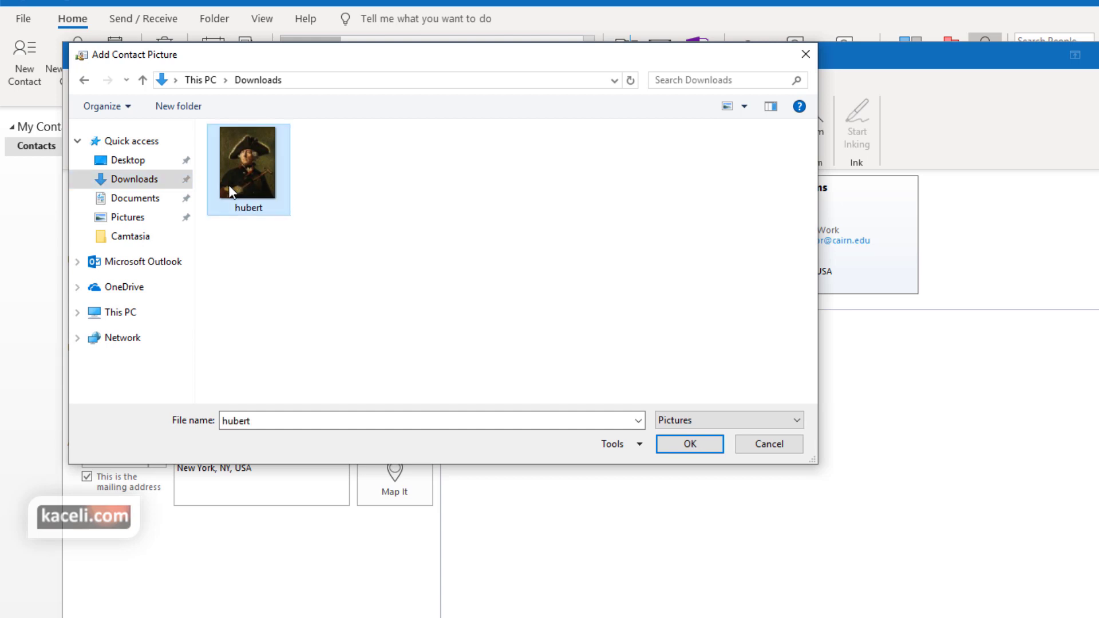
click(690, 444)
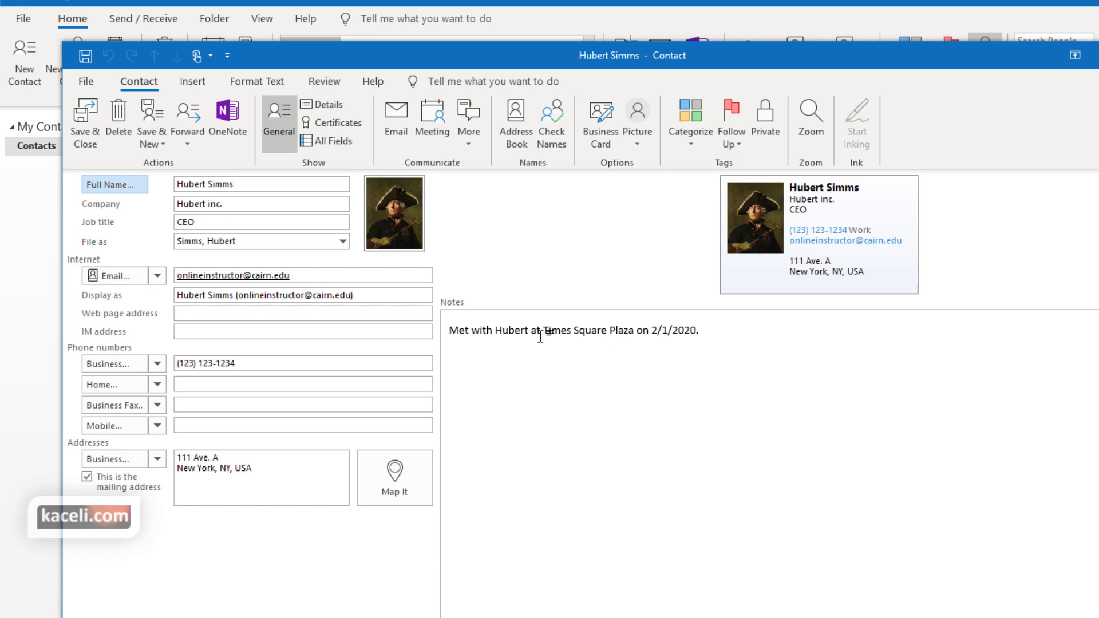
Save and close the new contact, then display its card from the People list
click(84, 117)
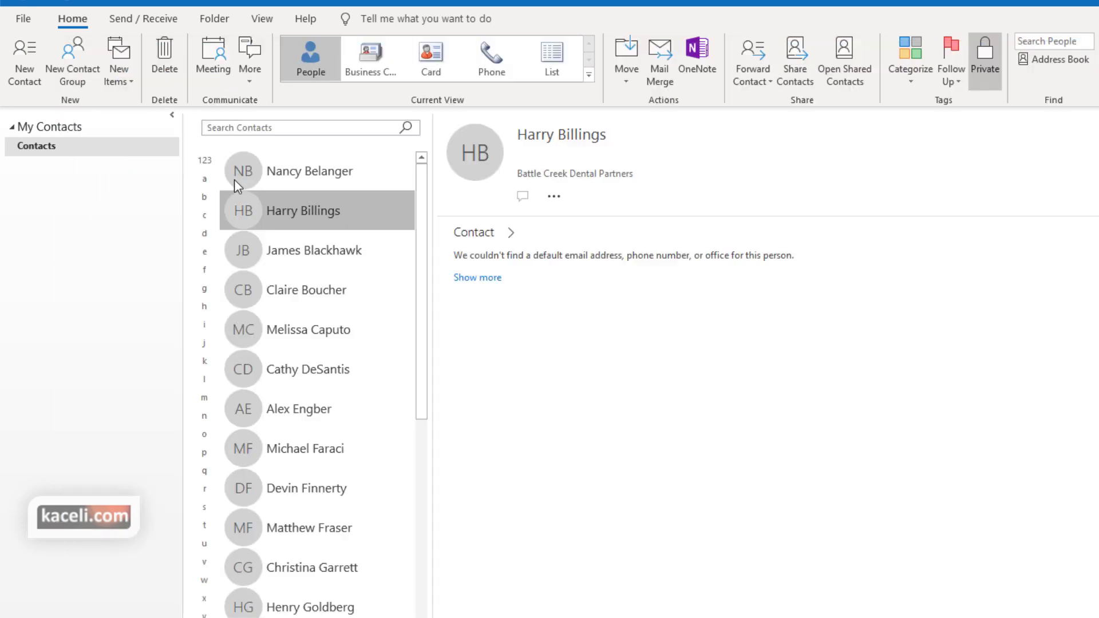
scroll(393, 515, down, 10)
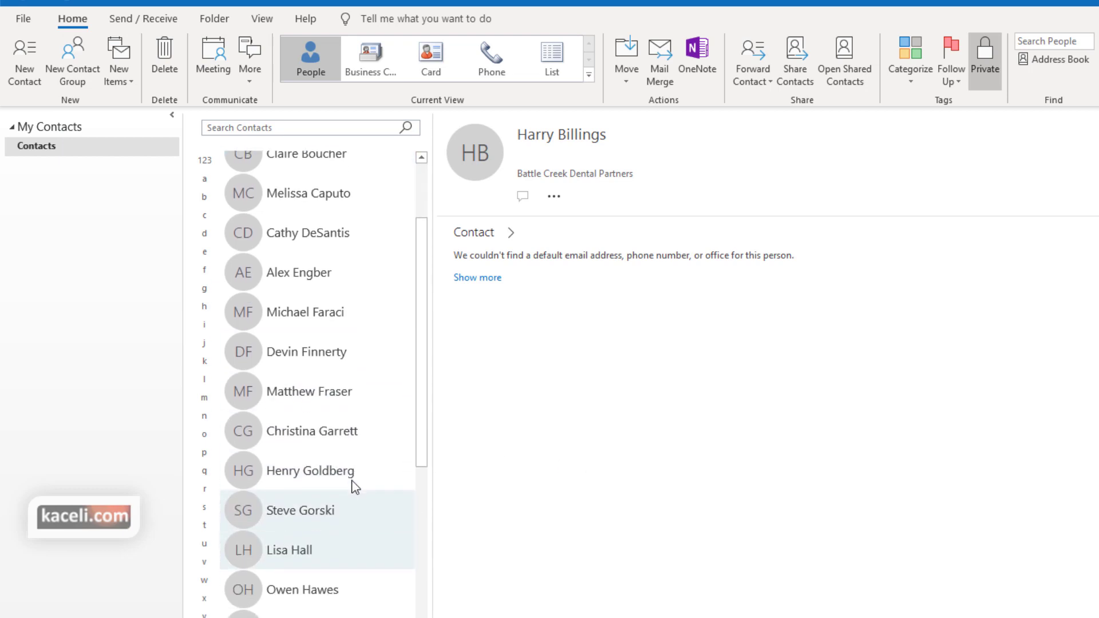
scroll(355, 481, up, 2)
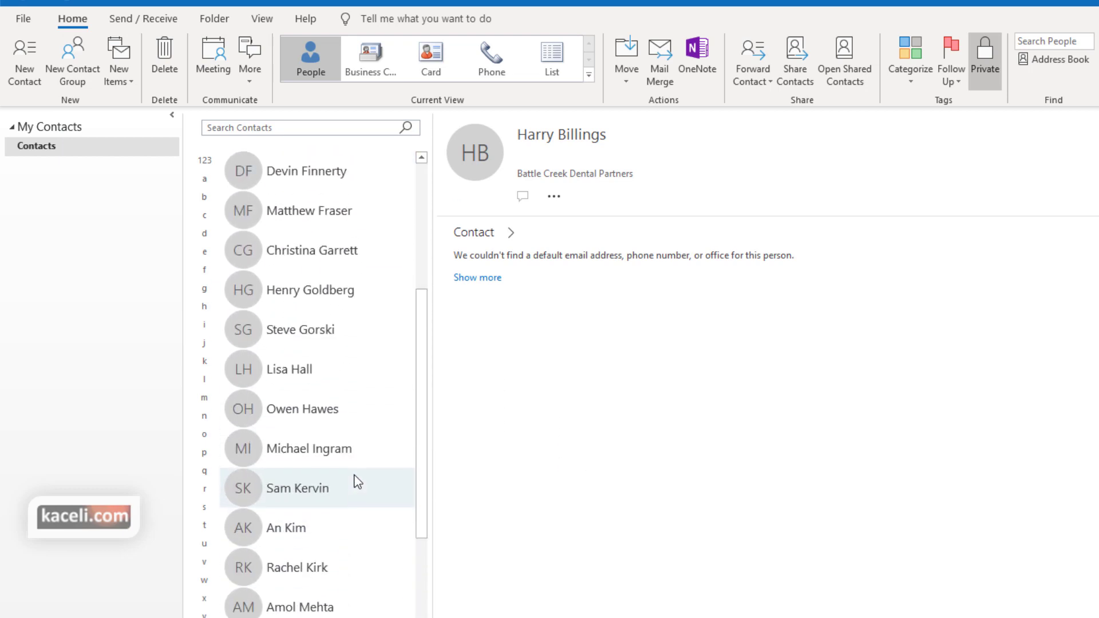
scroll(338, 488, down, 3)
scroll(302, 509, down, 4)
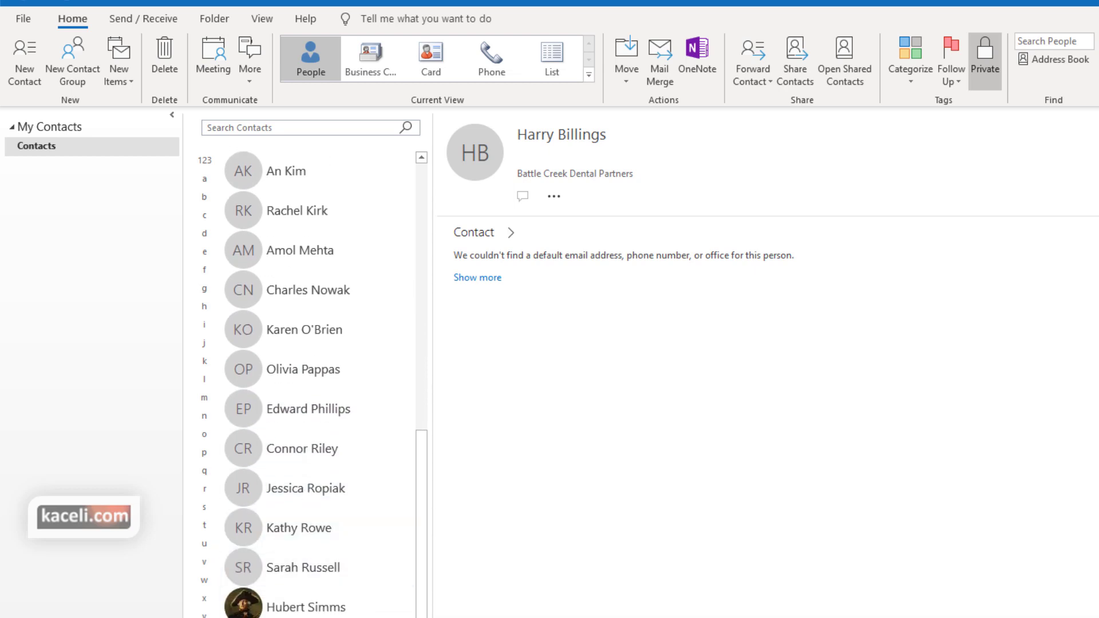
click(282, 607)
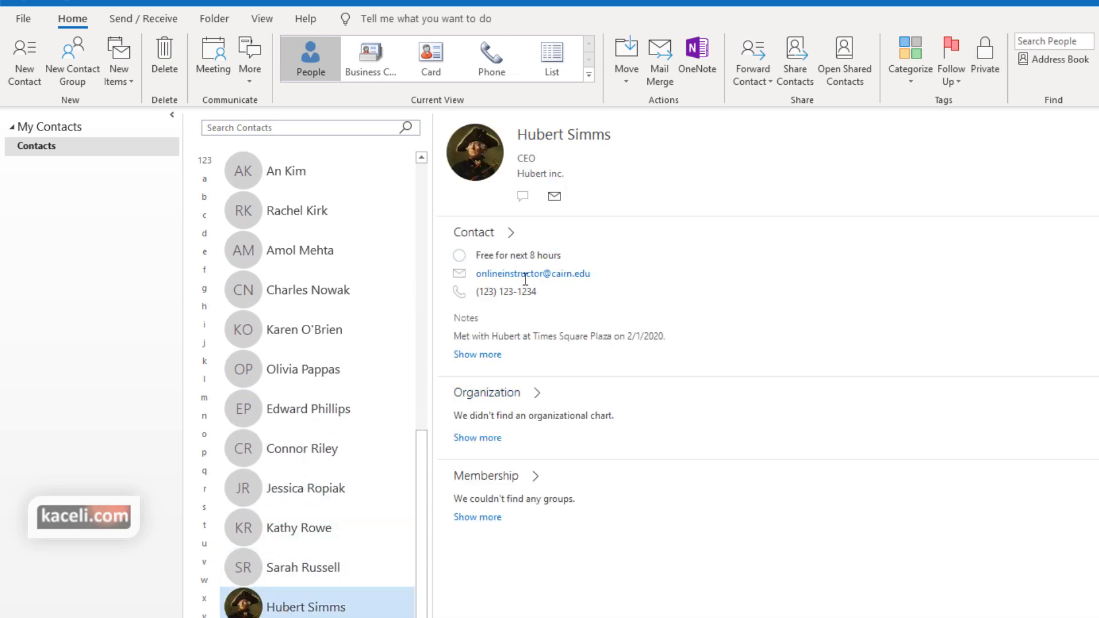